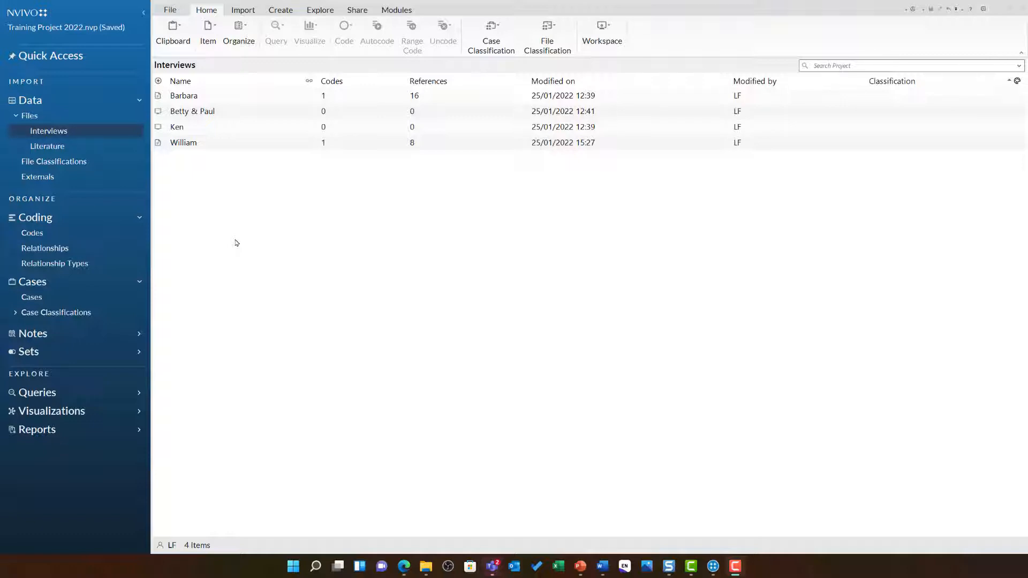
Open the first interview transcript and display the project's empty codes list beside it
double_click(232, 95)
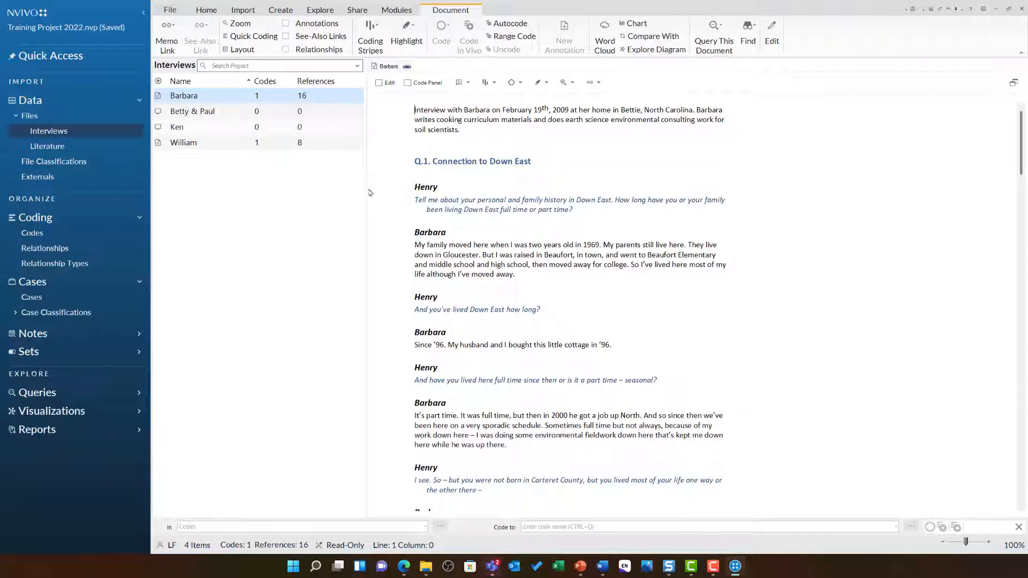
left_click(32, 234)
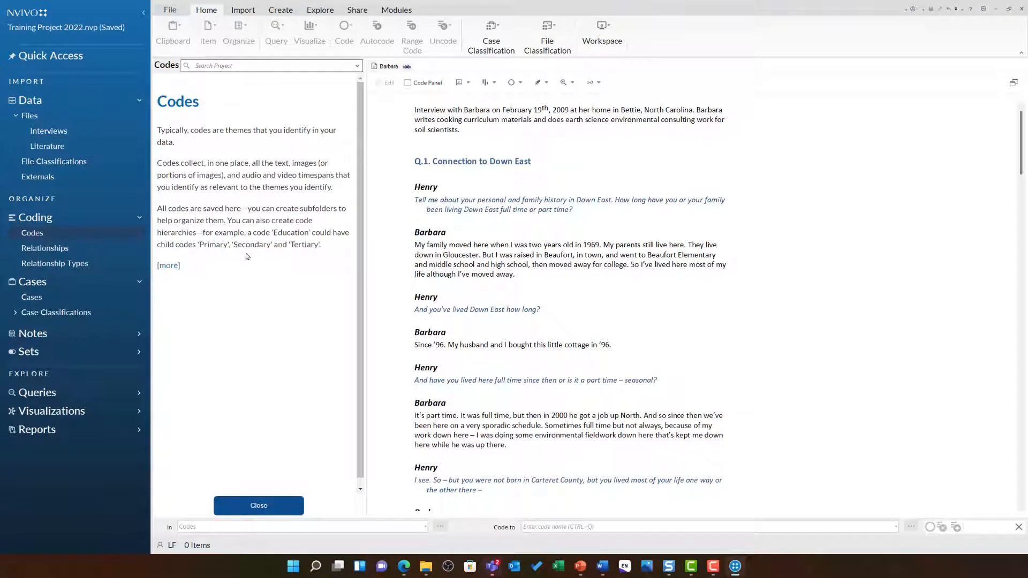
left_click(259, 507)
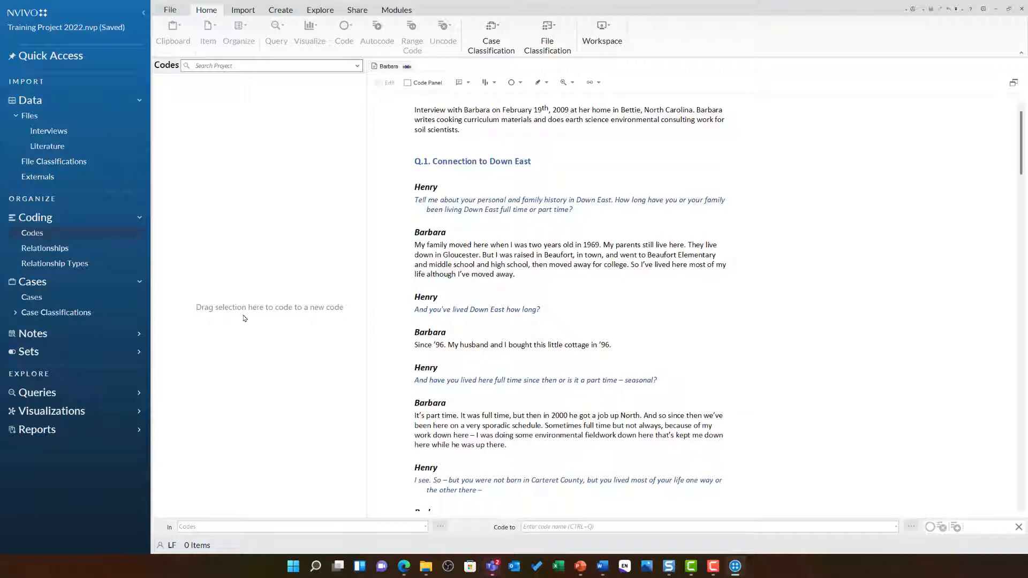
Code the answer about the family moving here in 1969 to a new code named "Connection to Down East"
left_click_drag(514, 274, 414, 245)
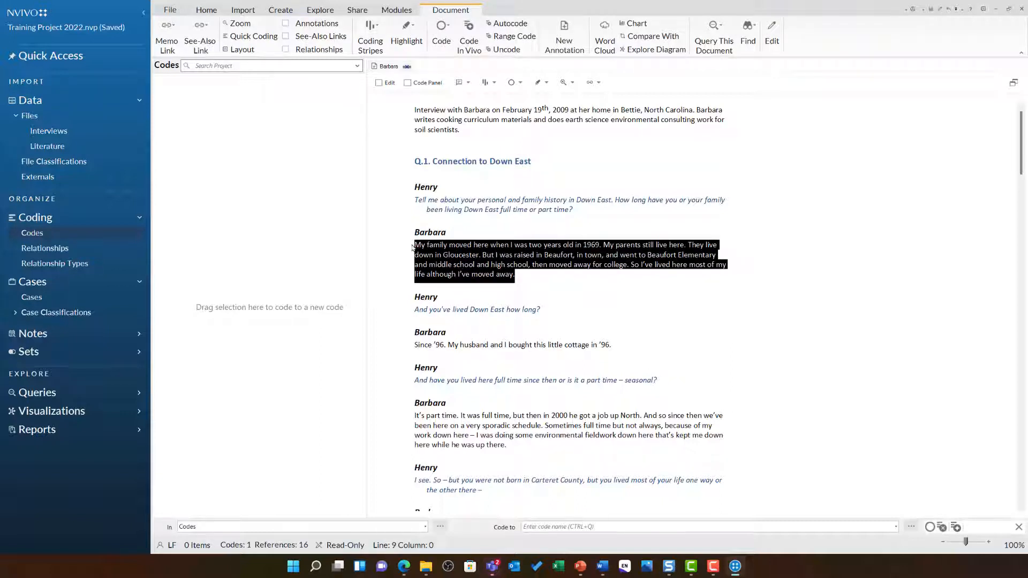
left_click_drag(519, 245, 266, 266)
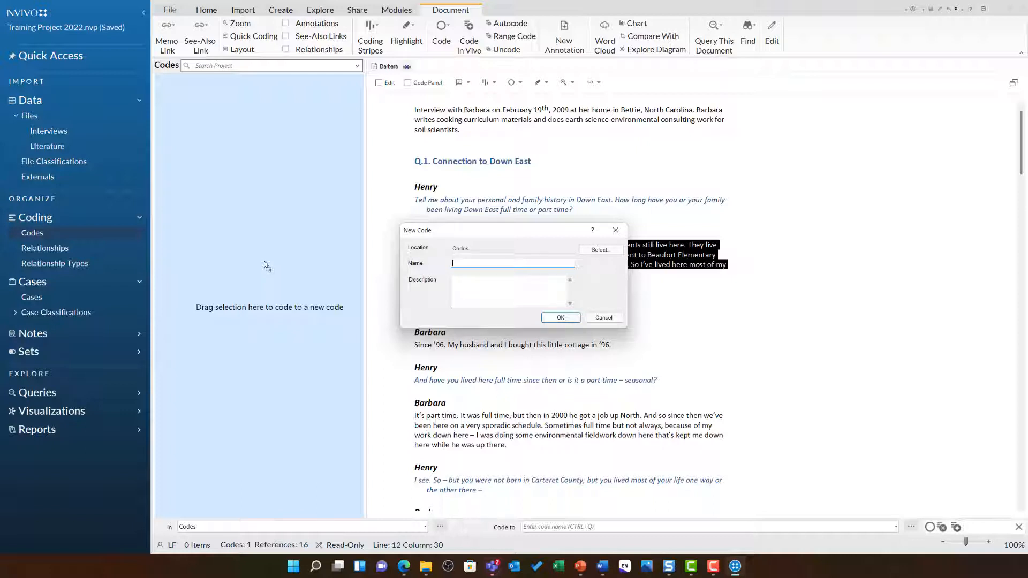
type("Connection to Down East")
left_click(560, 317)
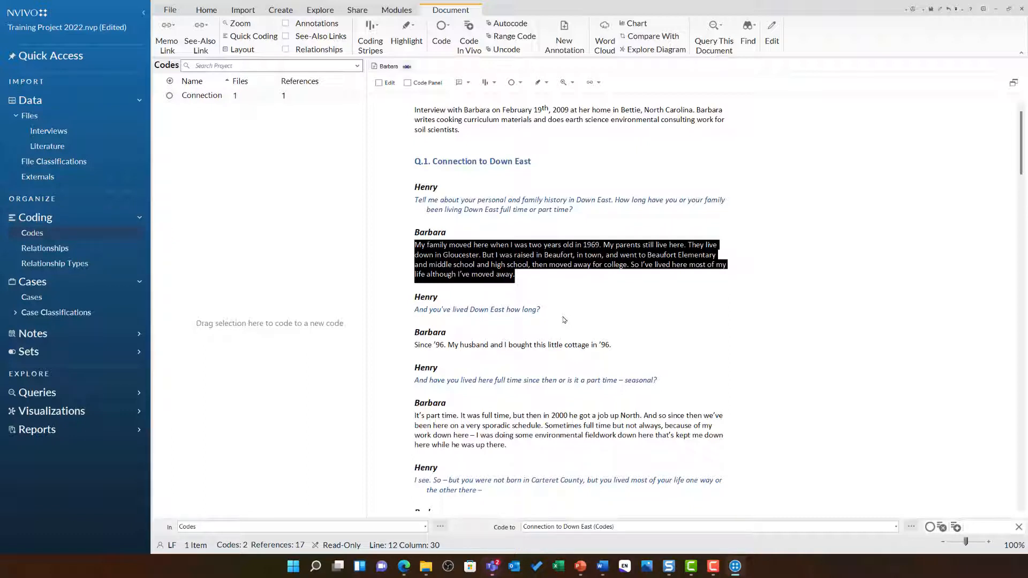
Code the "Since '96" cottage answer to Connection to Down East and widen the Name column to fit the full code name
left_click_drag(626, 345, 444, 339)
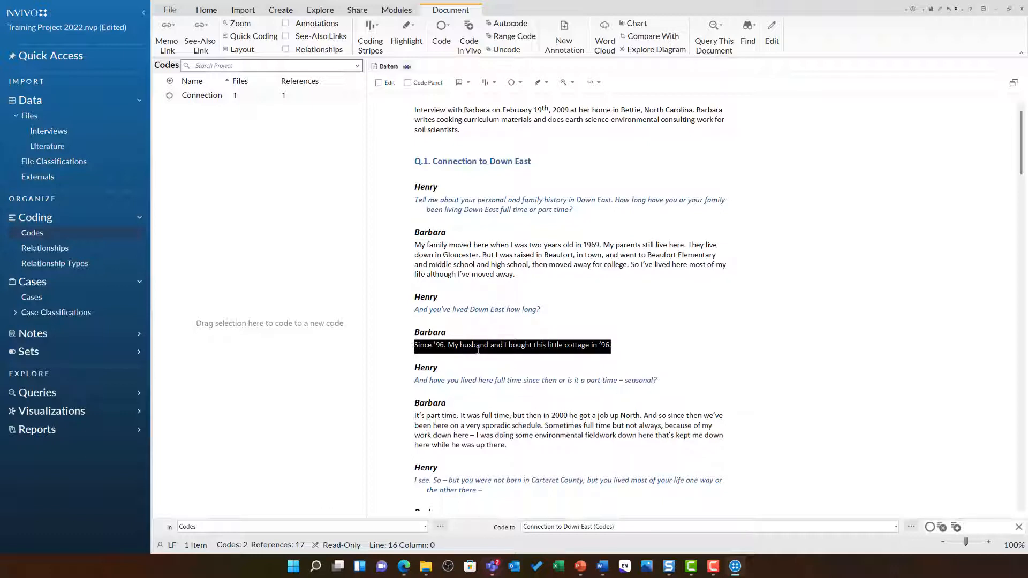
left_click_drag(501, 351, 223, 146)
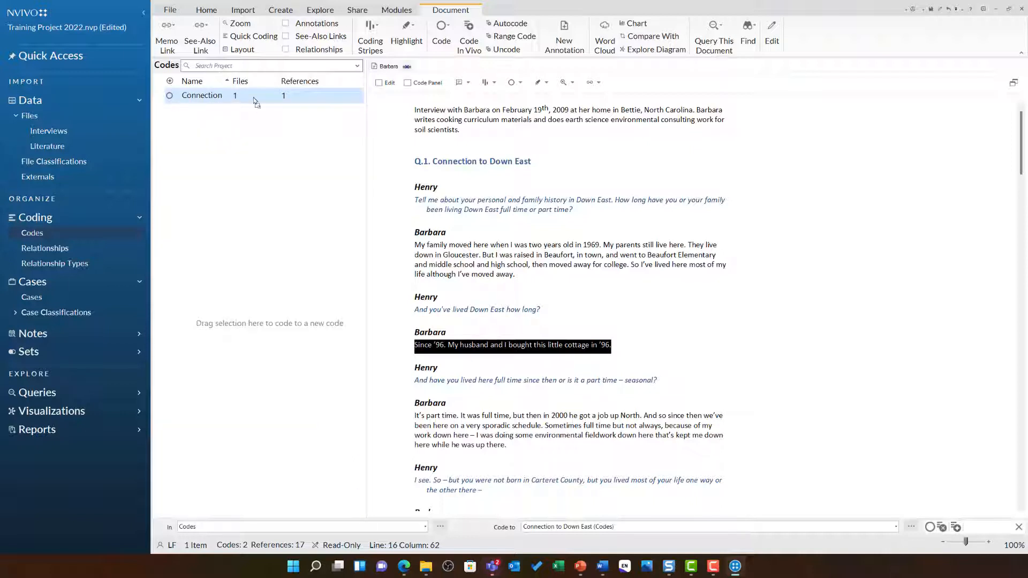
left_click_drag(255, 102, 300, 80)
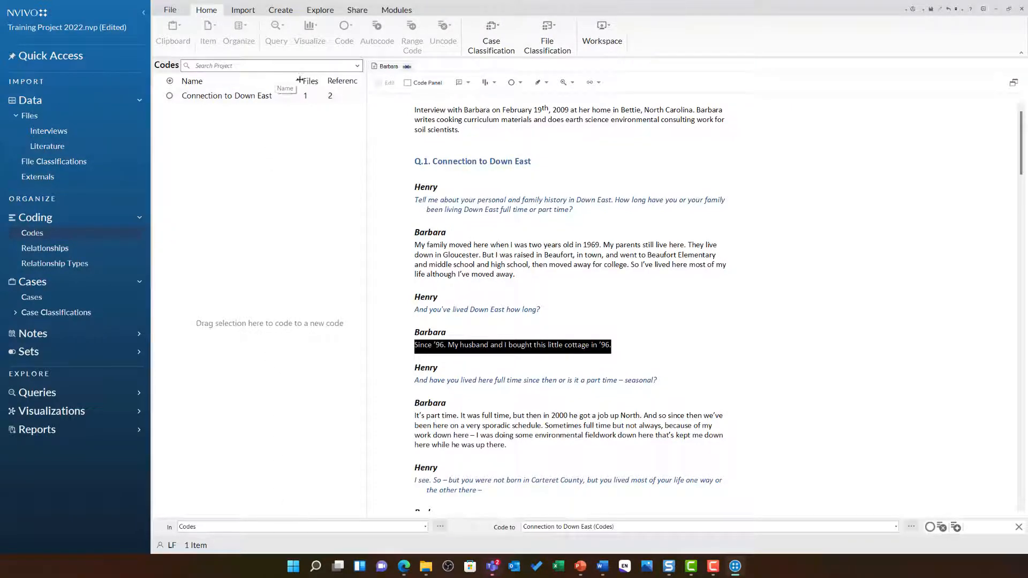
Code the answer "I'm definitely not considered a local" to a new code named "Local"
scroll(485, 270, "down", 3)
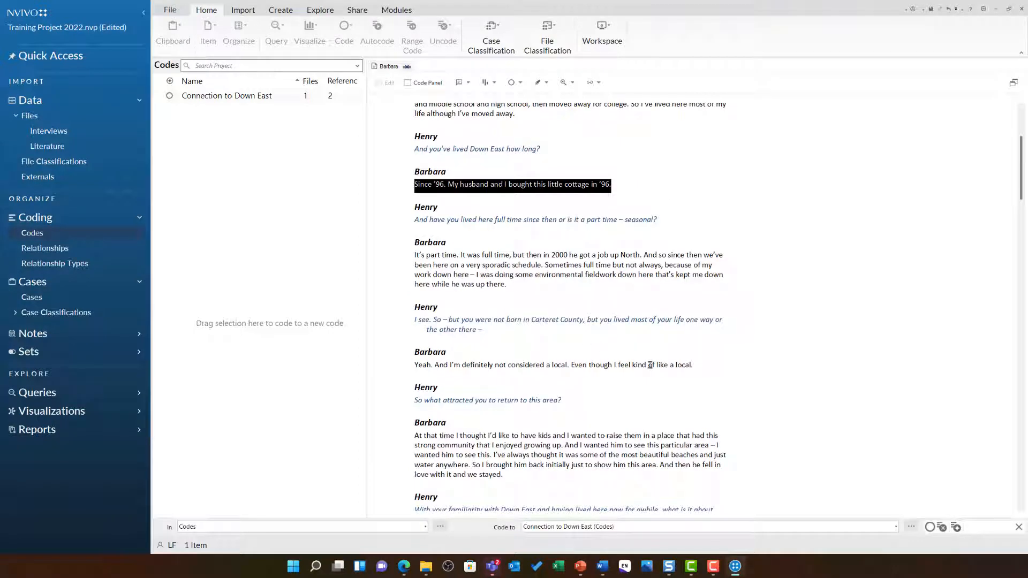
left_click_drag(702, 369, 409, 369)
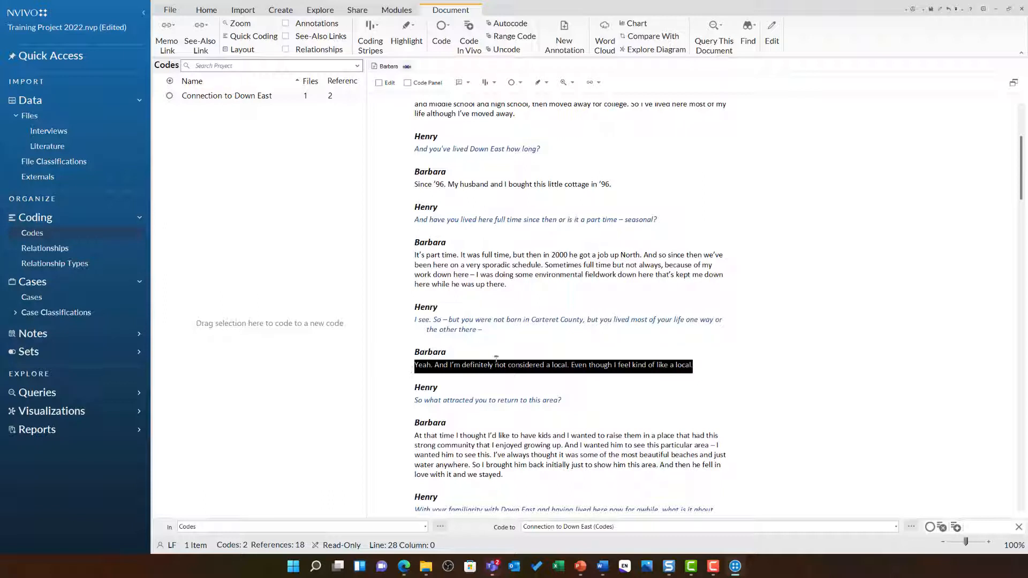
left_click_drag(535, 367, 263, 268)
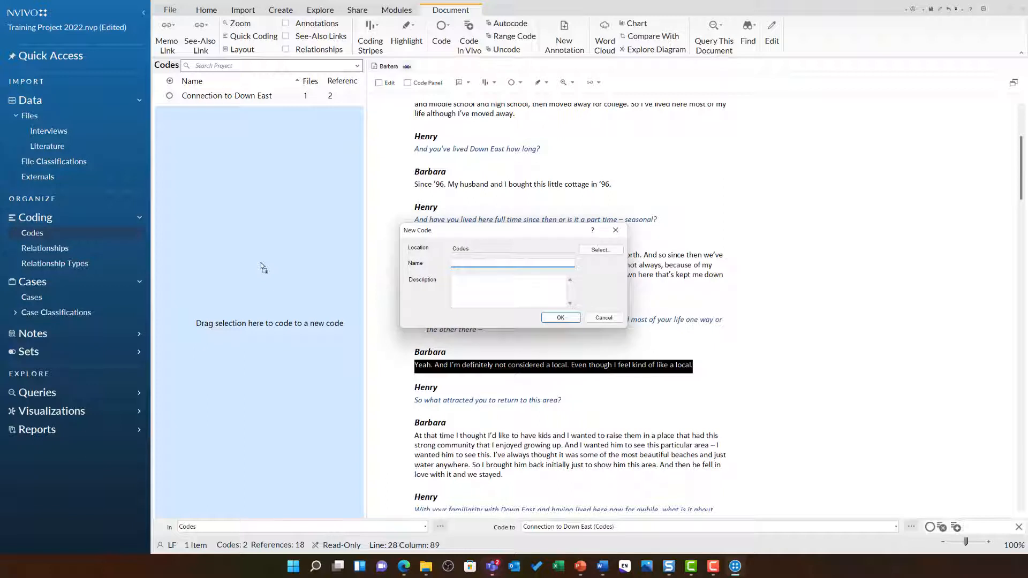
type("Local")
left_click(560, 318)
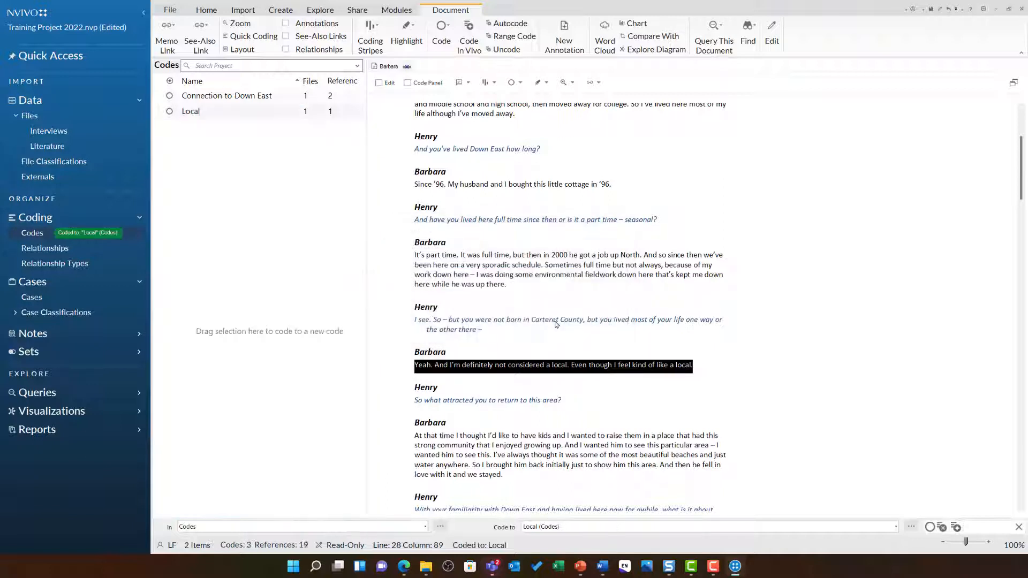
Code the answer about raising kids in a strong community to a new top-level code named "Community"
scroll(555, 333, "down", 8)
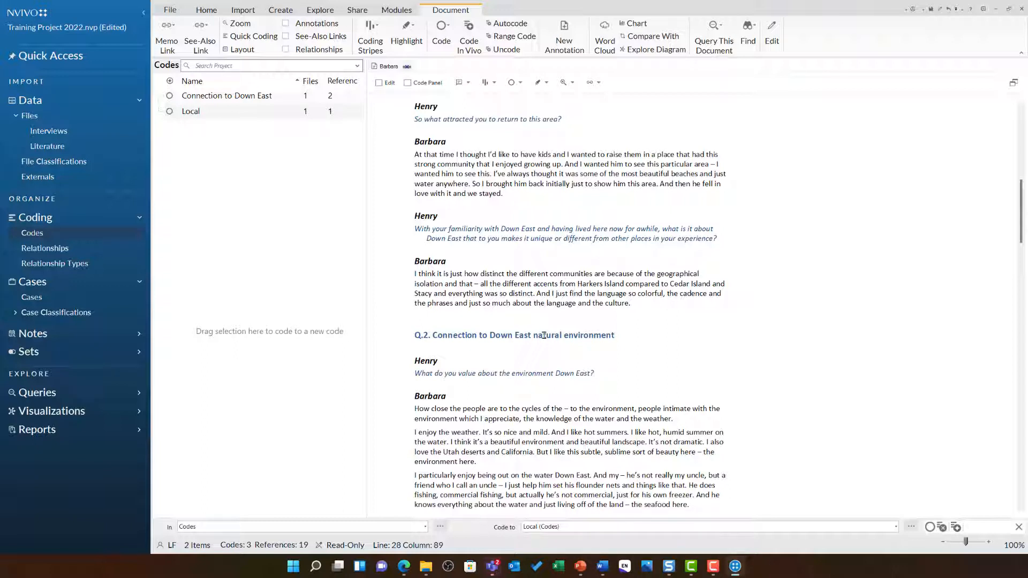
left_click_drag(502, 194, 408, 154)
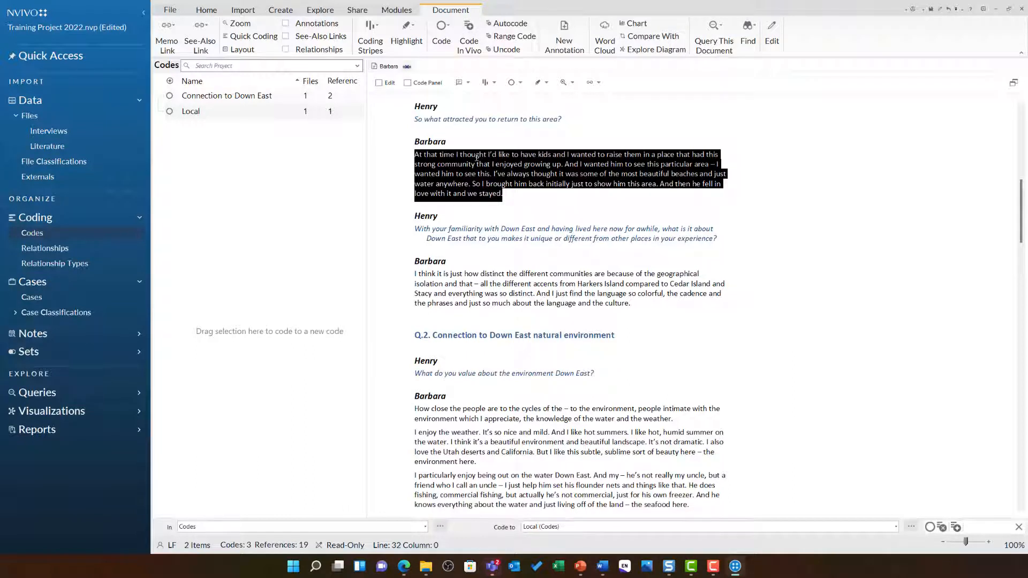
right_click(461, 164)
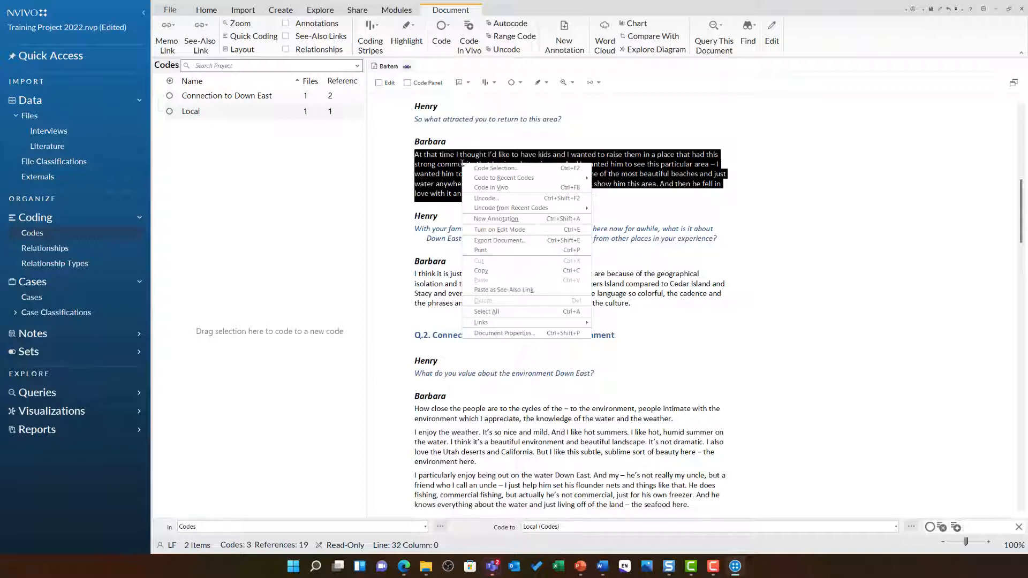
left_click(556, 169)
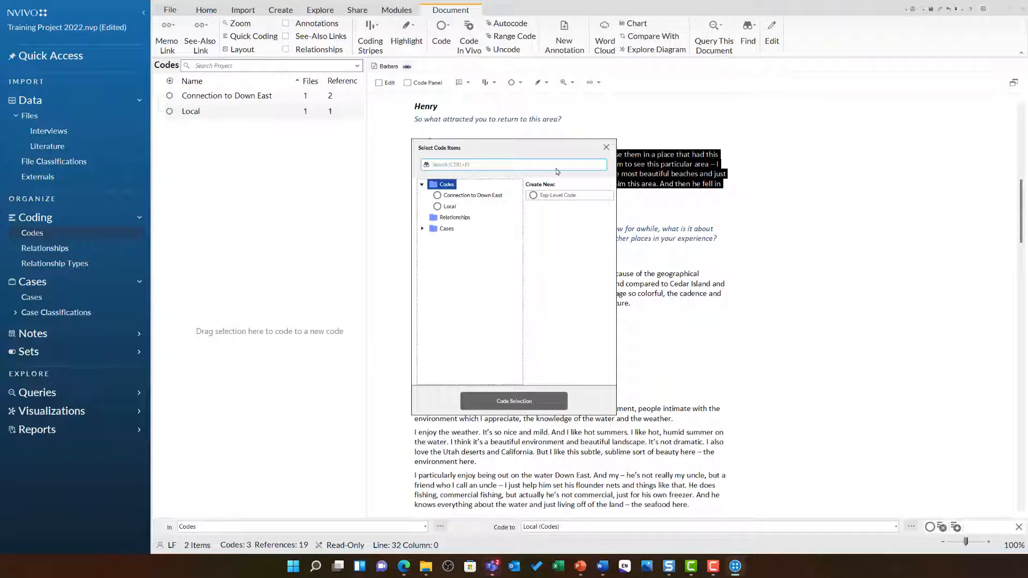
left_click(583, 196)
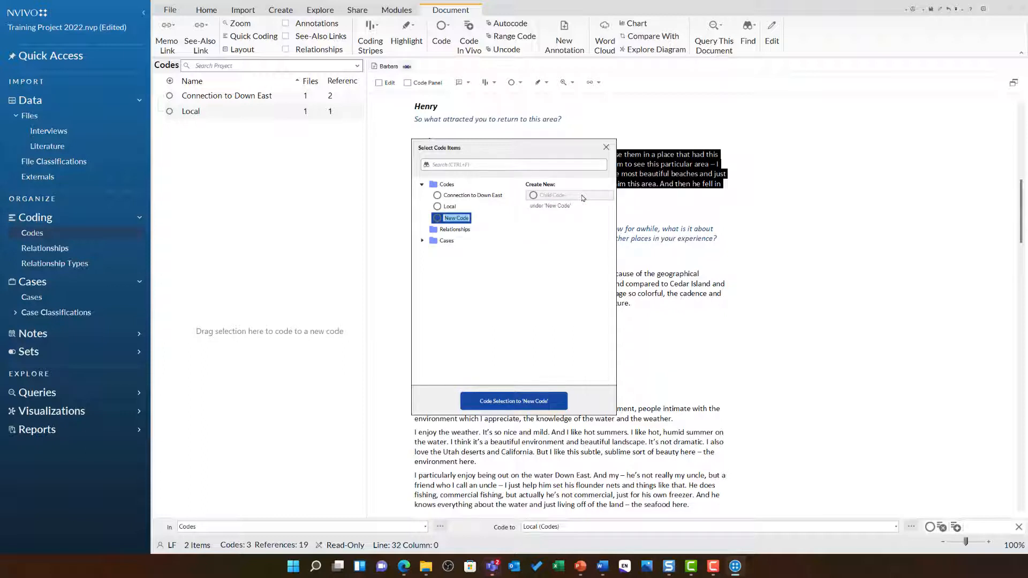
type("Community")
left_click(502, 405)
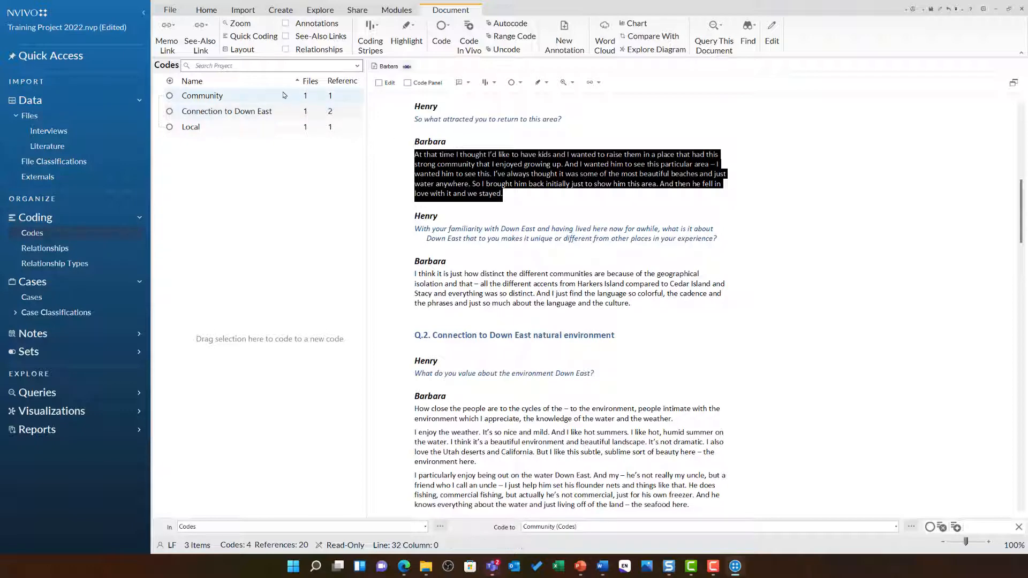
left_click(567, 207)
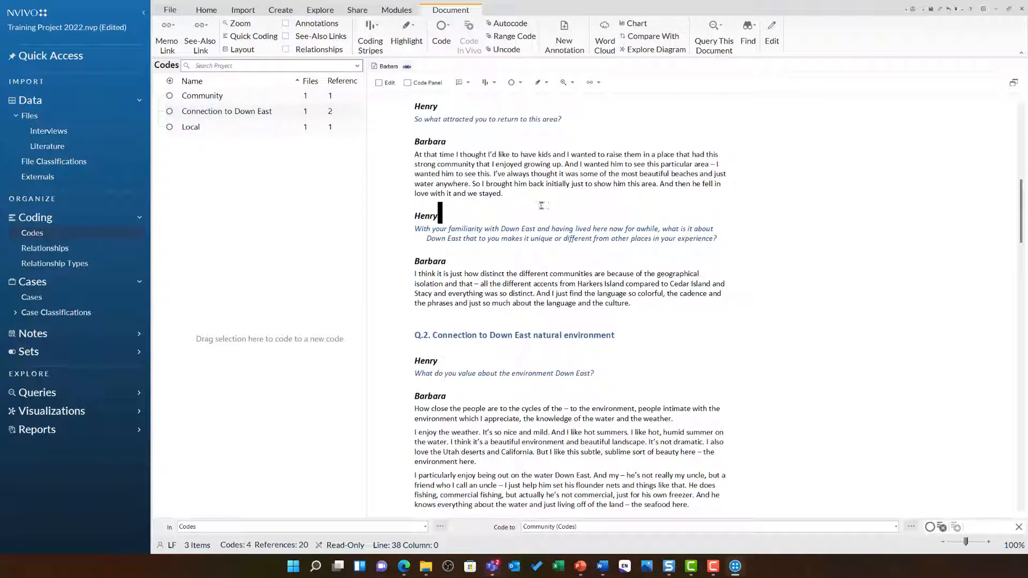
Show coding stripes for all codes in the transcript and widen the stripes area up to the text
scroll(542, 241, "up", 3)
scroll(542, 245, "up", 8)
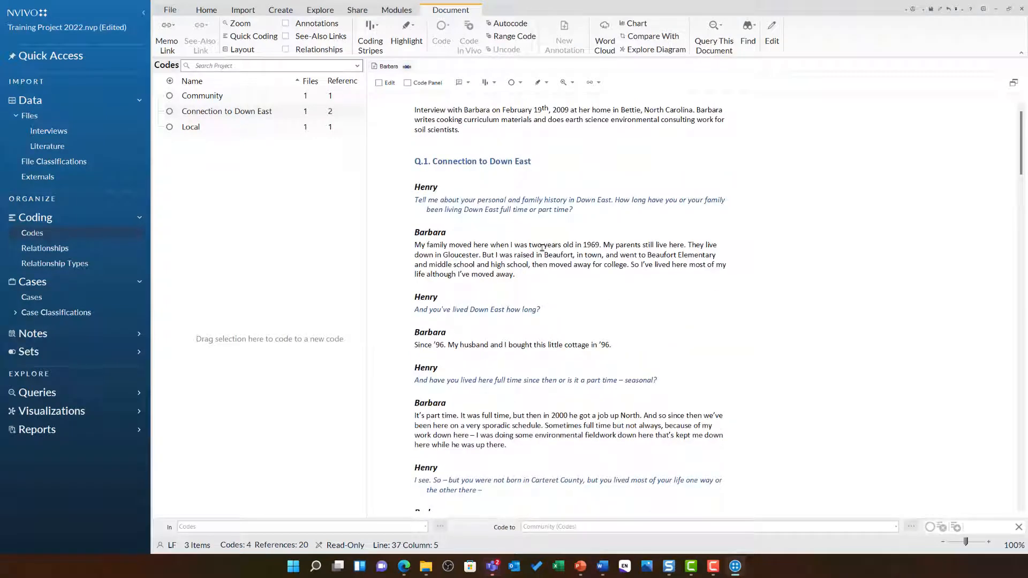
left_click(491, 82)
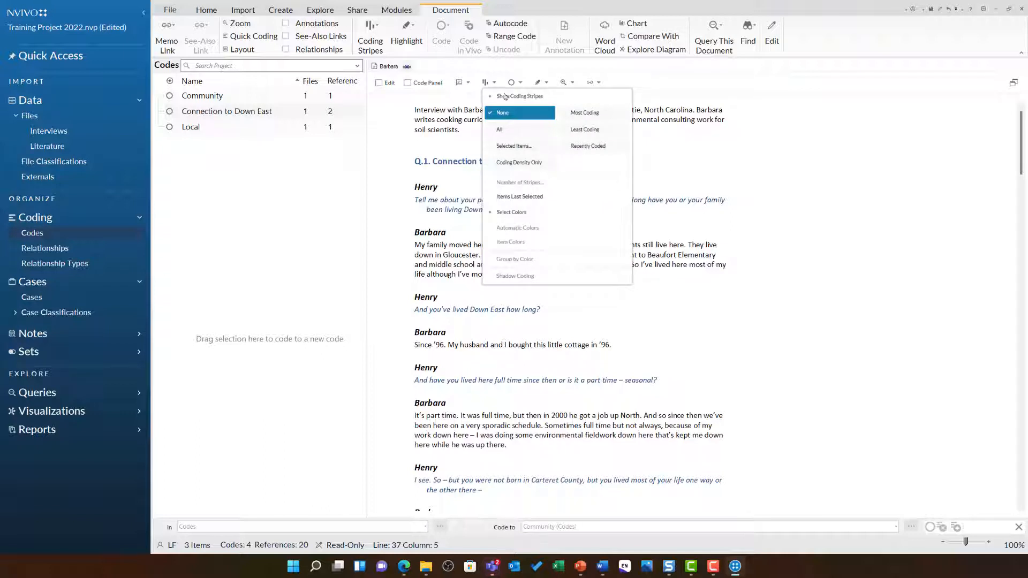
left_click(514, 129)
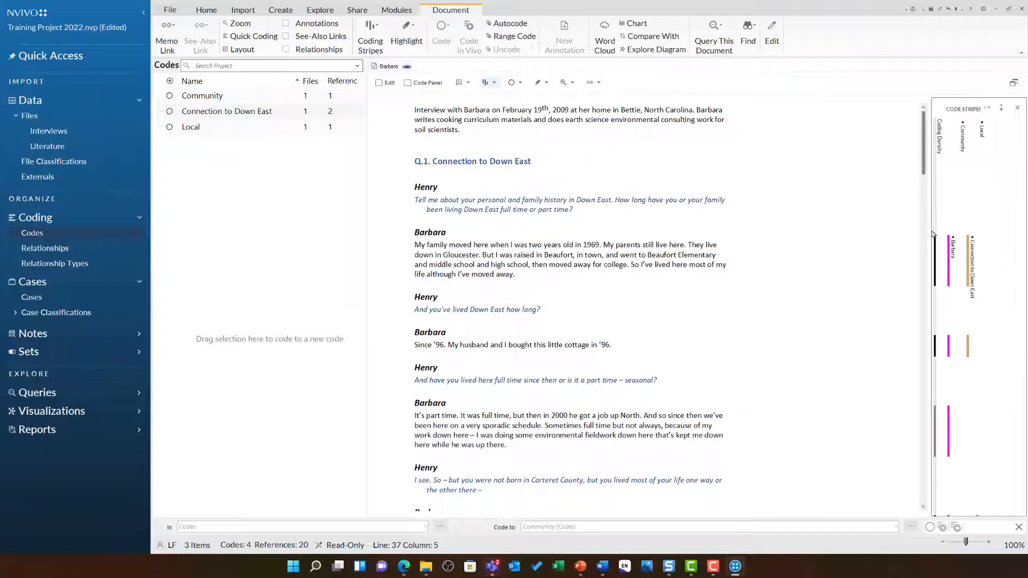
left_click_drag(931, 233, 745, 239)
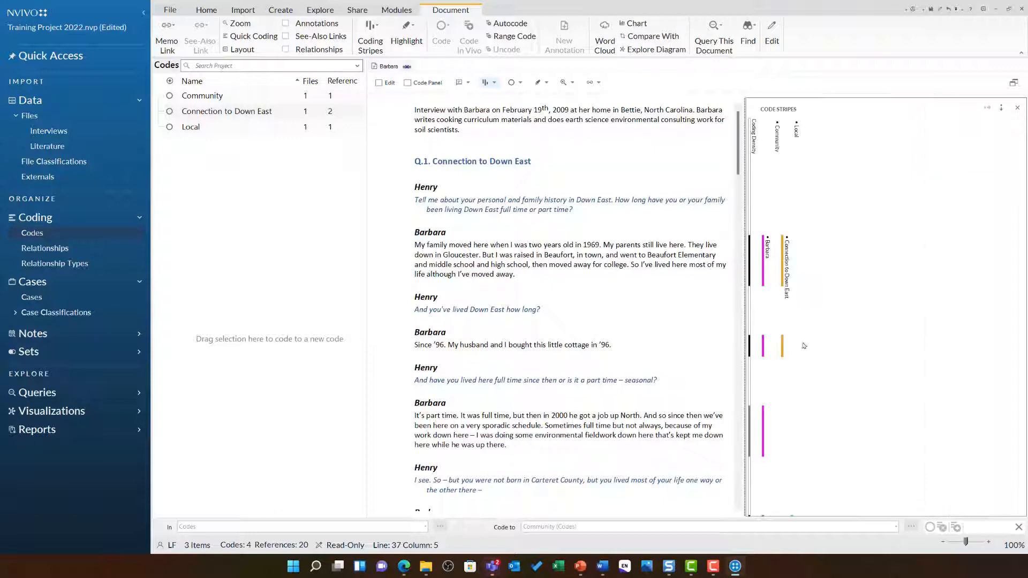
Highlight the text coded to Local through its coding stripe and turn the highlighting off again
scroll(466, 306, "down", 5)
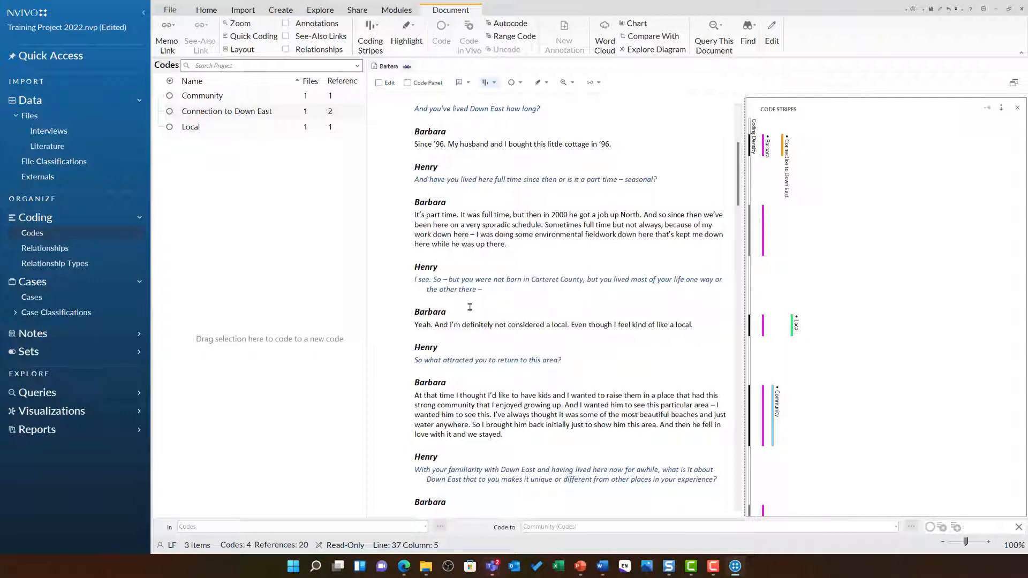
left_click(793, 329)
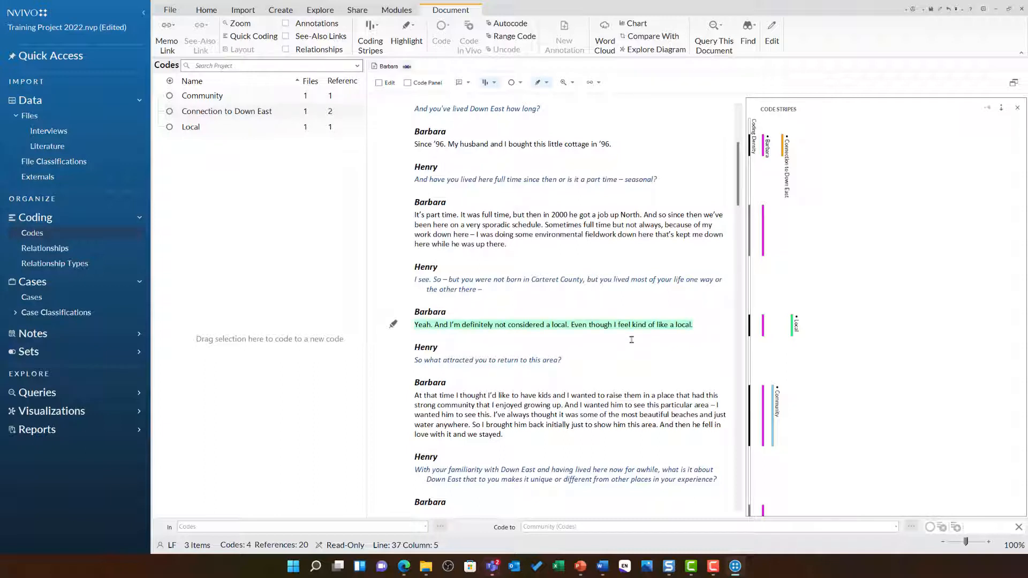
left_click(546, 82)
left_click(559, 104)
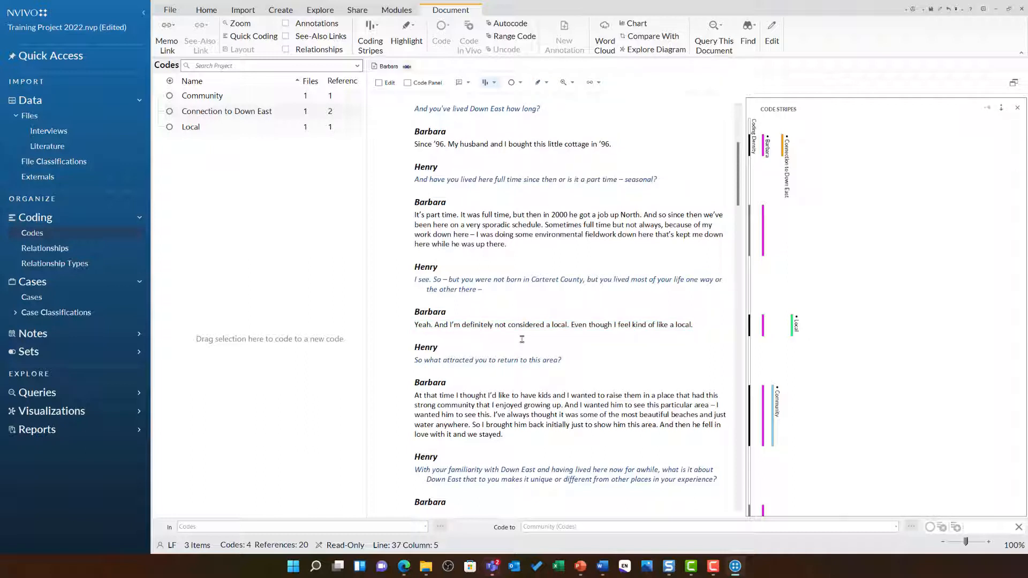
Code the answer about distinct communities, language and culture to both Community and Connection to Down East
scroll(522, 339, "down", 5)
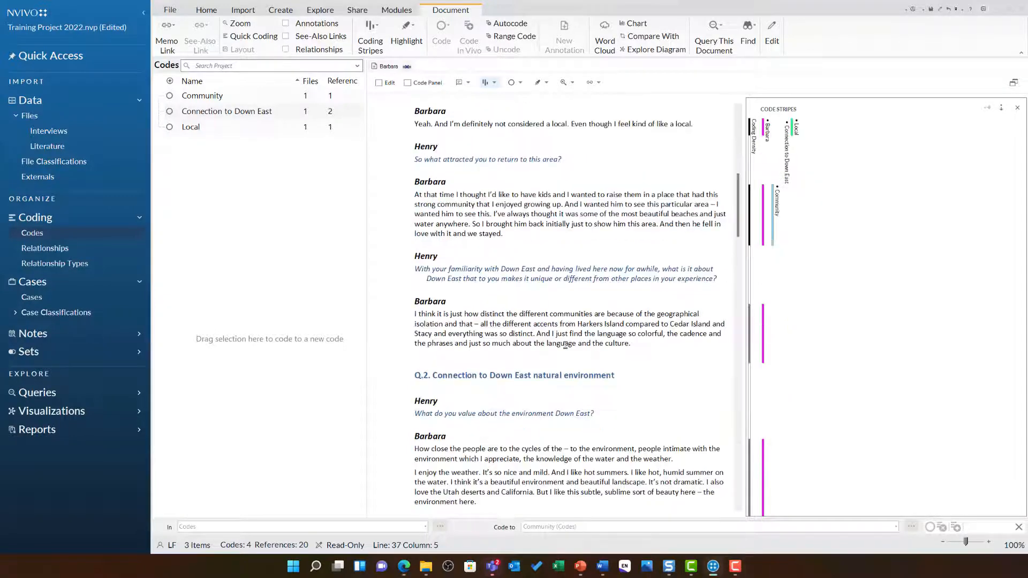
left_click_drag(415, 314, 631, 344)
left_click_drag(535, 333, 227, 111)
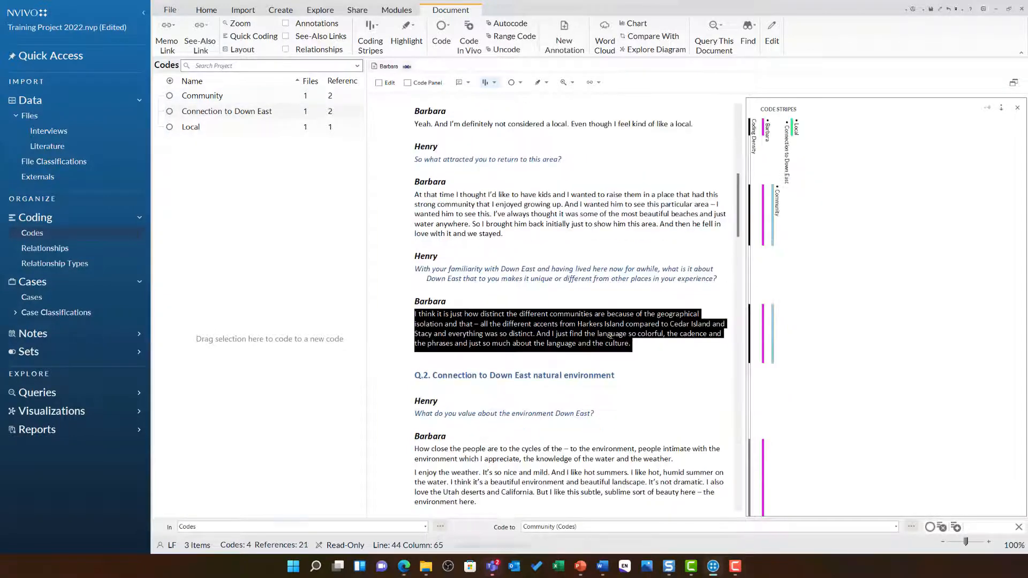
Code the sentence about the "subtle, sublime sort of beauty here" to a new code named "Interesting quote"
scroll(590, 339, "down", 4)
left_click_drag(537, 332, 476, 342)
left_click_drag(594, 332, 218, 274)
type("Interesting quote")
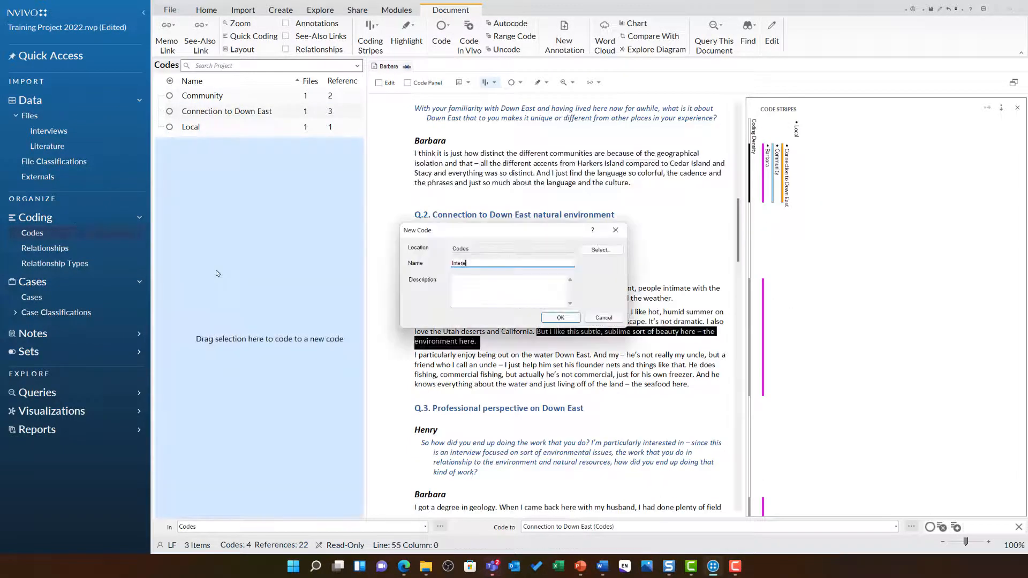
left_click(559, 317)
Code the paragraph about being out on the water to a new code "Water" and its flounder nets passage to a new code "Fishing industry"
left_click_drag(689, 384, 414, 355)
left_click_drag(535, 369, 321, 291)
type("Water")
left_click(559, 317)
type("Fishing industry")
left_click(560, 317)
Code the first two paragraphs of the Q.2 answer on valuing the environment to a new code named "Environment Down East"
scroll(507, 310, "down", 1)
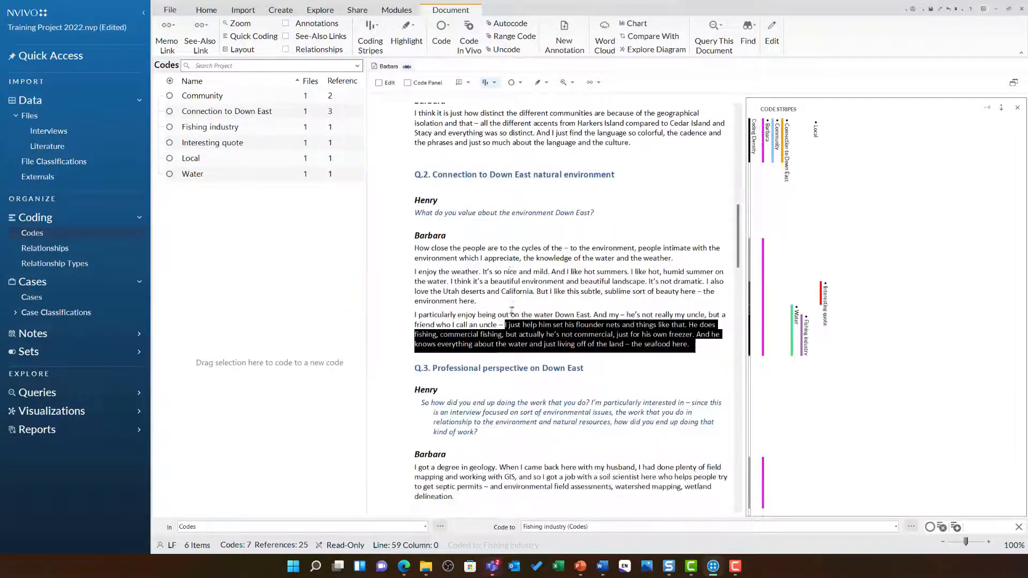
left_click_drag(477, 301, 415, 248)
left_click_drag(536, 281, 282, 255)
type("Environment Down East")
left_click(559, 318)
Code the Q.3 passage on stricter environmental standards and septic permits to two new codes, "Real Estate Development" and "Water quality"
scroll(531, 338, "down", 9)
left_click_drag(555, 215, 549, 284)
left_click_drag(536, 251, 279, 268)
type("Real Estate Development")
left_click(560, 317)
left_click_drag(535, 251, 288, 299)
type("Water quality")
left_click(560, 317)
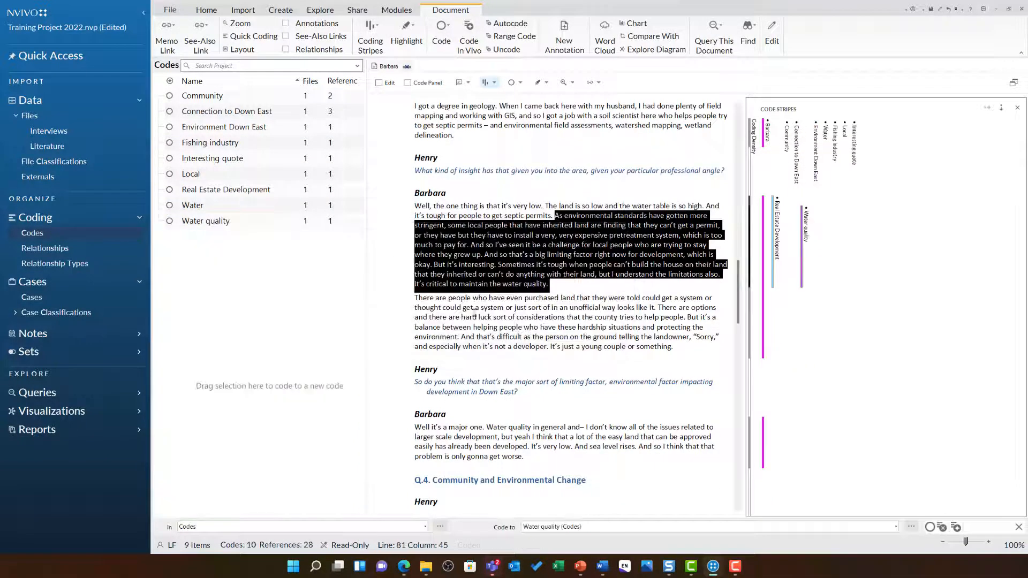
Code the passage beginning "There are people who have even purchased land" to a new code named "Policy"
left_click_drag(415, 298, 629, 254)
left_click_drag(535, 321, 258, 303)
type("Policy")
left_click(559, 317)
Code the clear-cutting answer to Real Estate Development and Environment Down East, and the Q.5 sentences on locally grown produce to Environment Down East
scroll(542, 301, "down", 5)
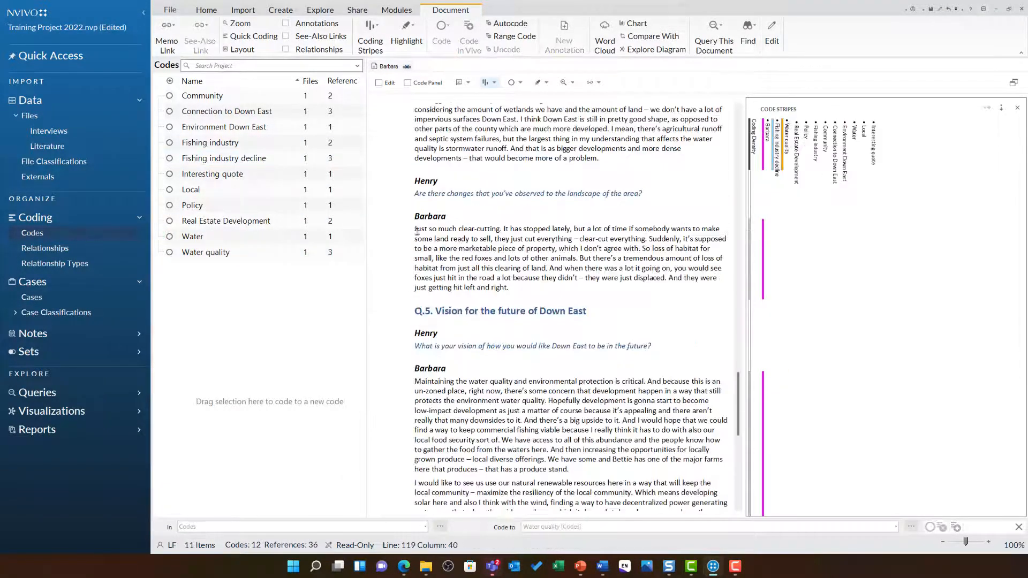
left_click_drag(415, 228, 507, 287)
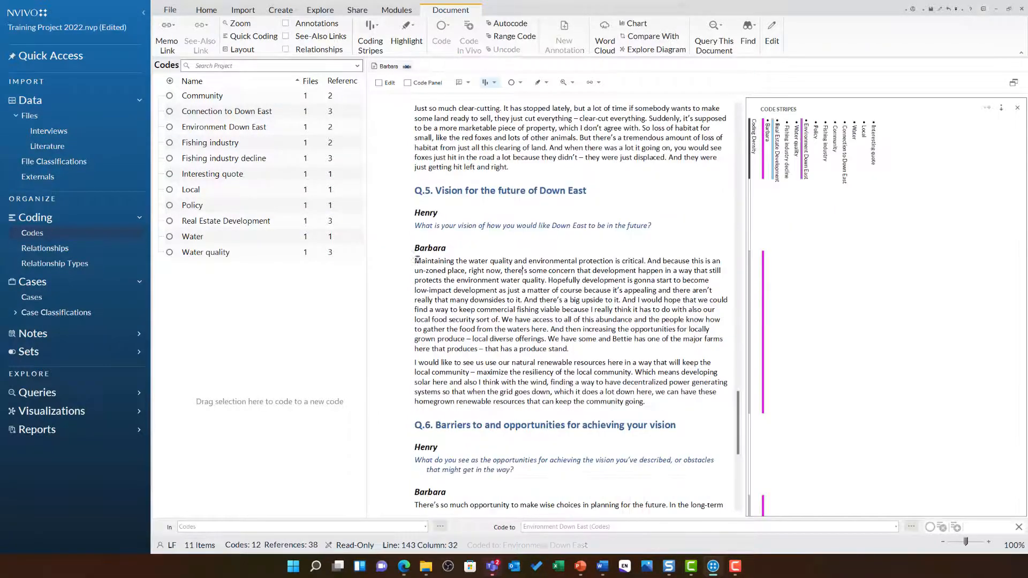
left_click_drag(569, 309, 551, 292)
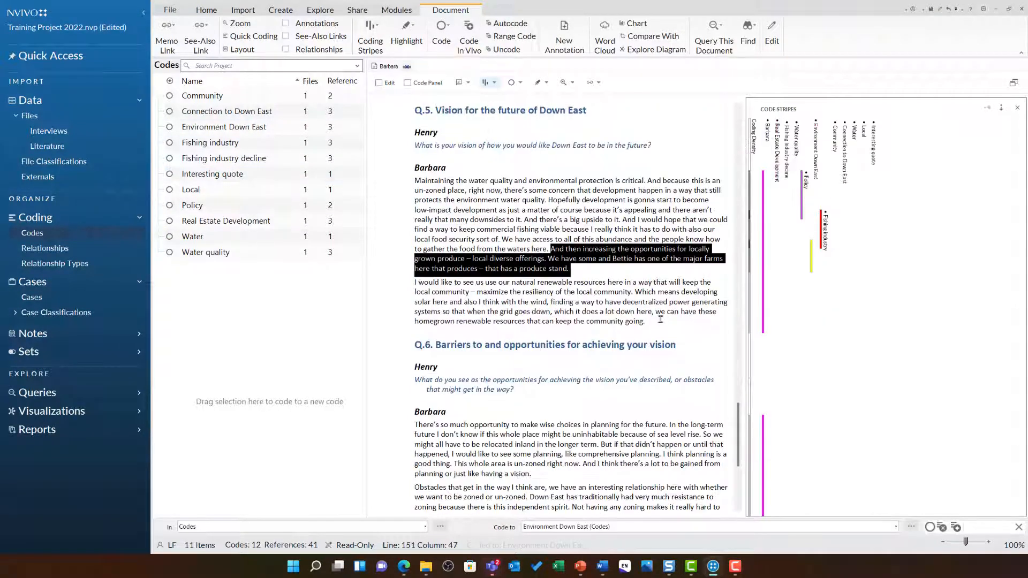
Code the Q.1 answer beginning "It's part time" to the existing code Connection to Down East and clear the text selection
left_click_drag(416, 415, 508, 444)
left_click_drag(460, 428, 283, 115)
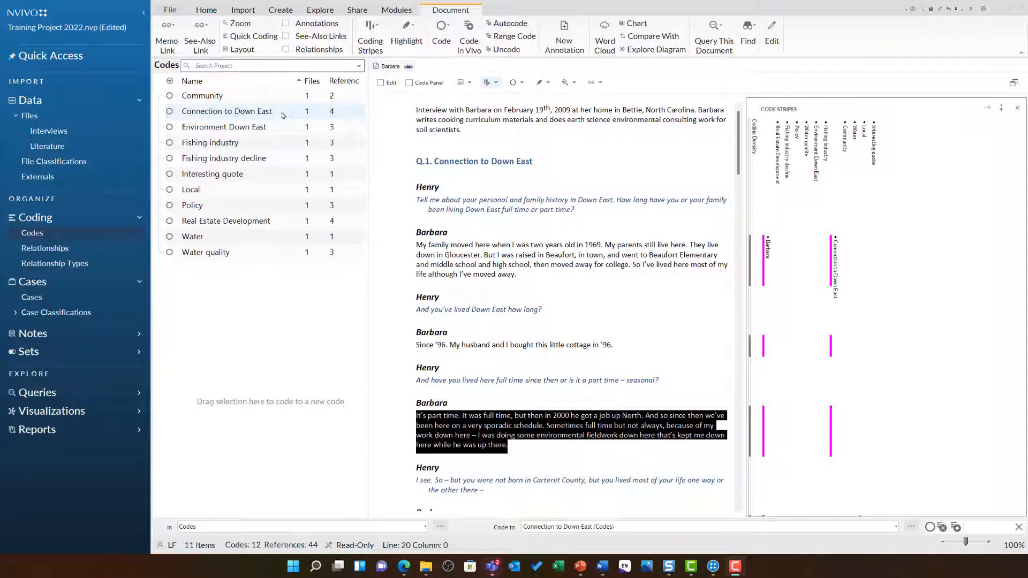
left_click(571, 200)
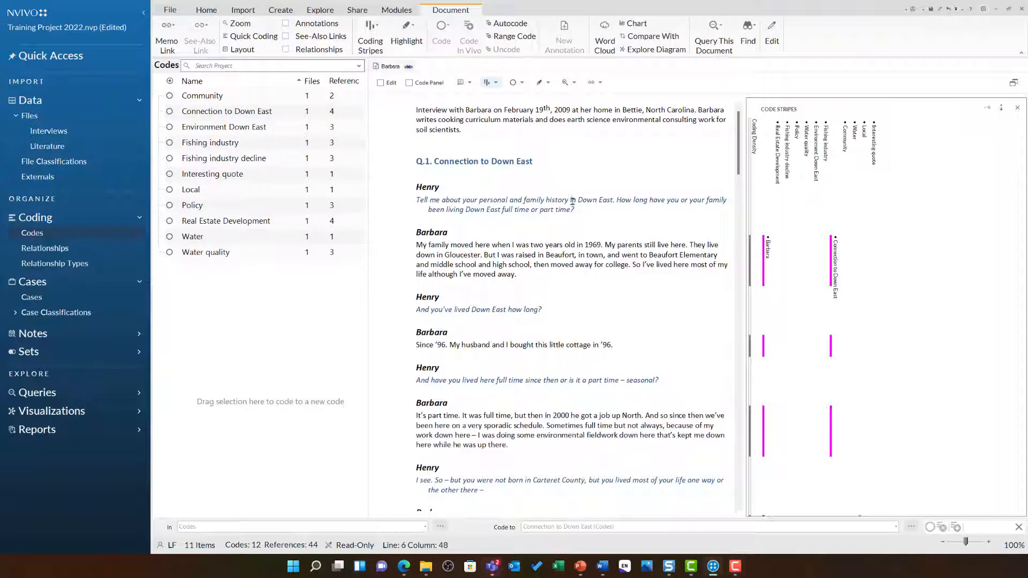
Highlight the Q.2 passages coded to Environment Down East, Fishing industry, Water and Interesting quote one after another using their coding stripes
scroll(572, 201, "down", 10)
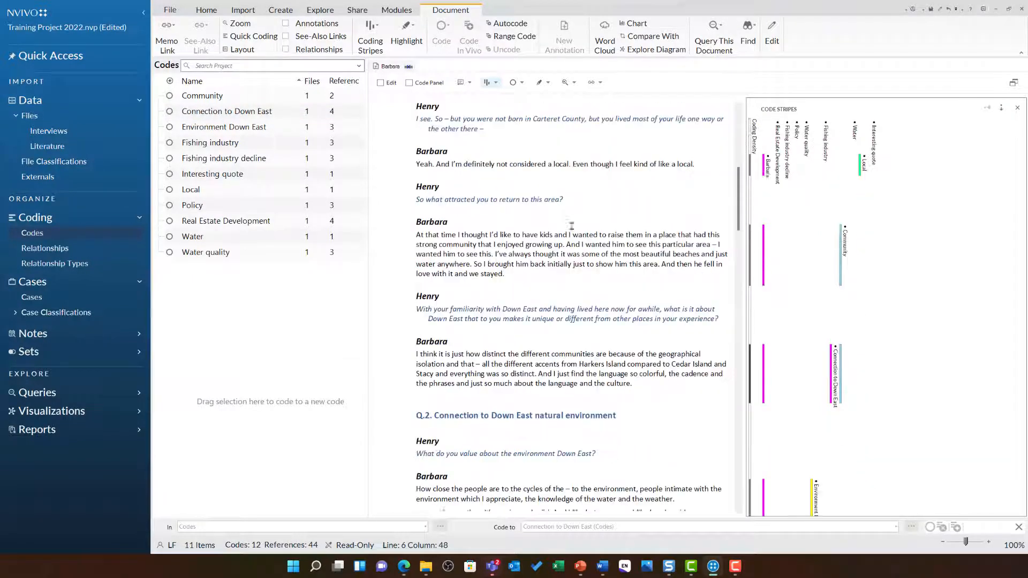
scroll(571, 226, "down", 5)
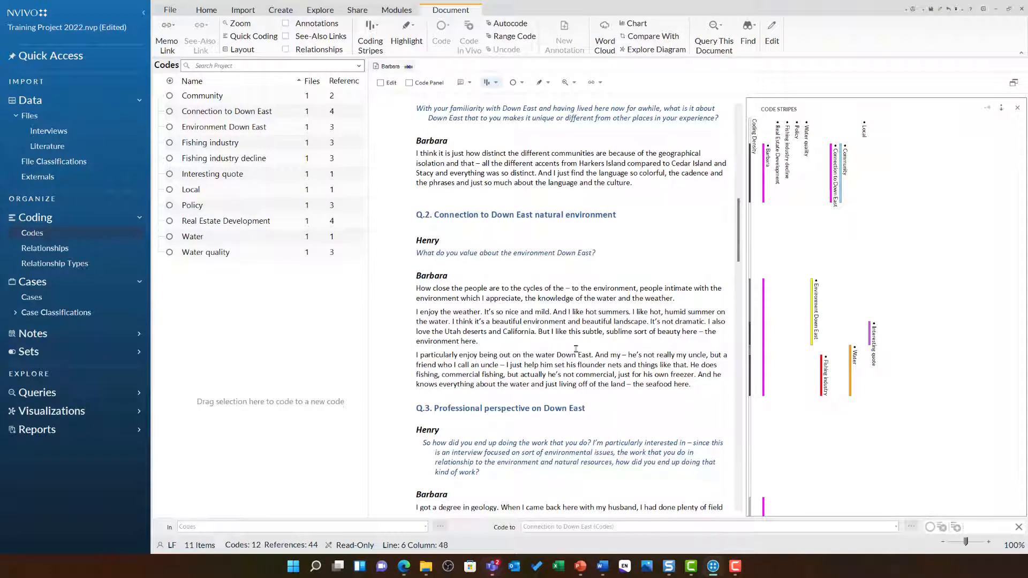
left_click(812, 315)
left_click(822, 380)
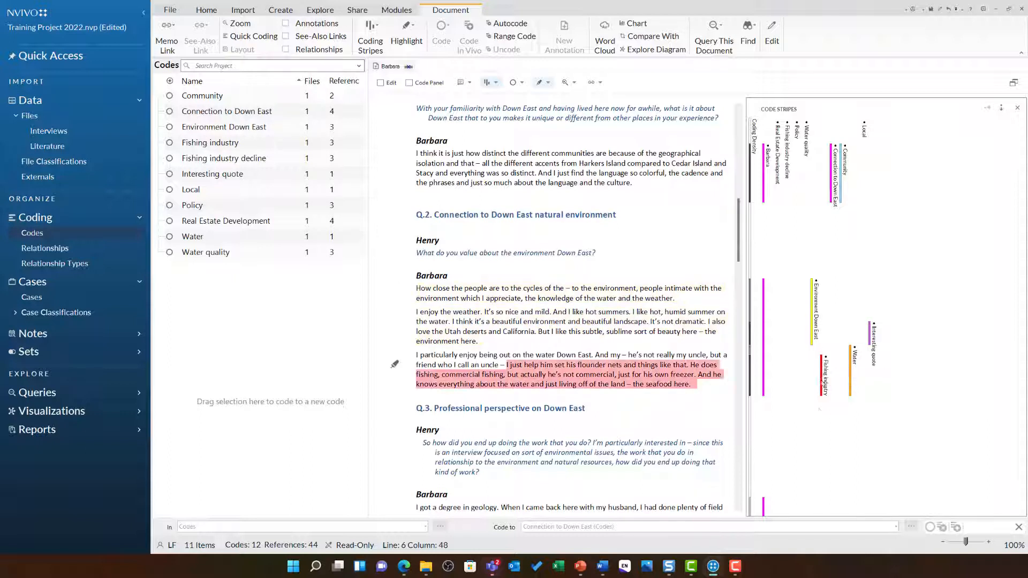
left_click(850, 389)
left_click(869, 345)
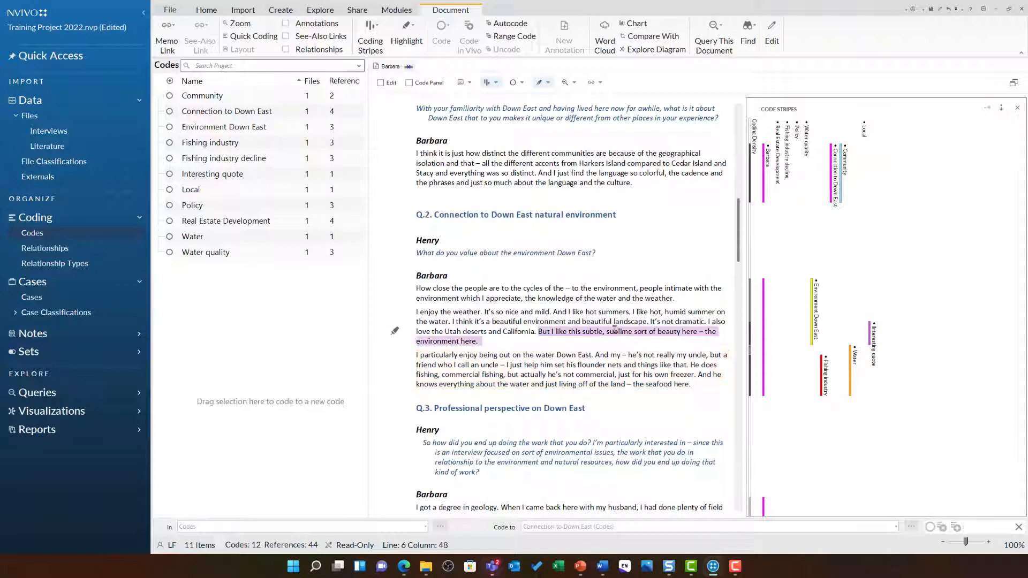
left_click(494, 311)
Open the Policy code to review all passages coded to it, and return to the interview transcript
left_click(237, 202)
double_click(237, 202)
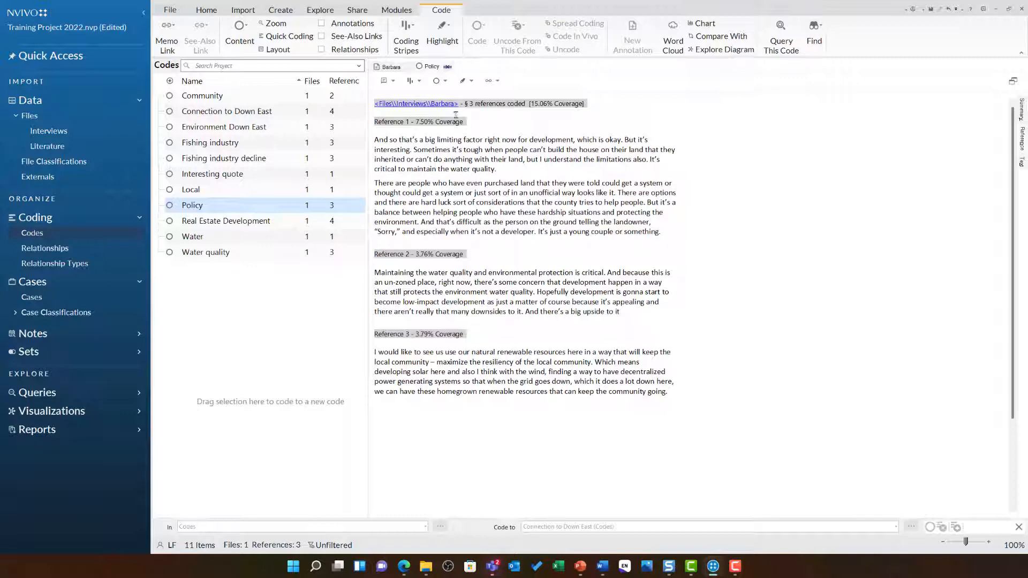
left_click(447, 67)
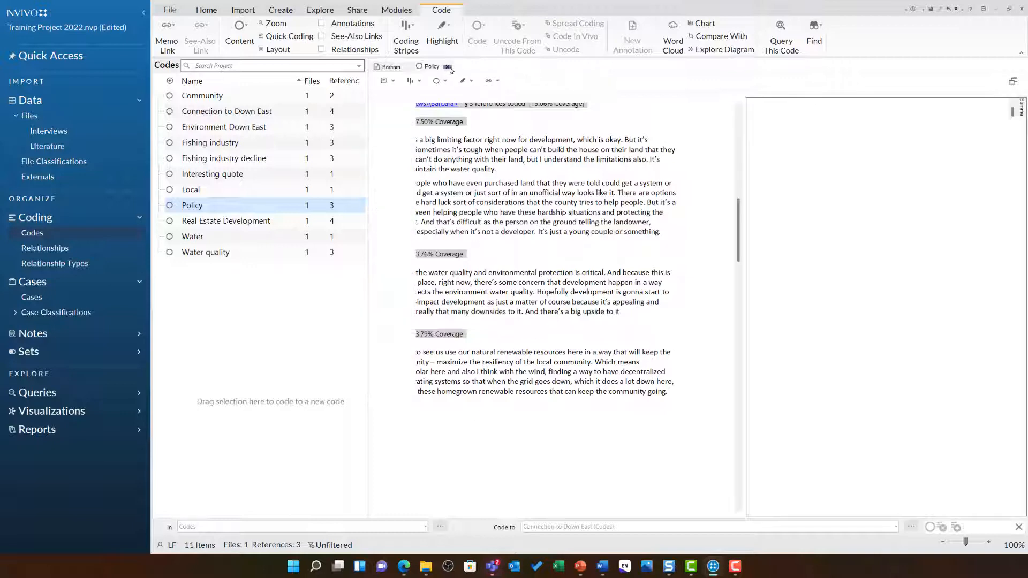